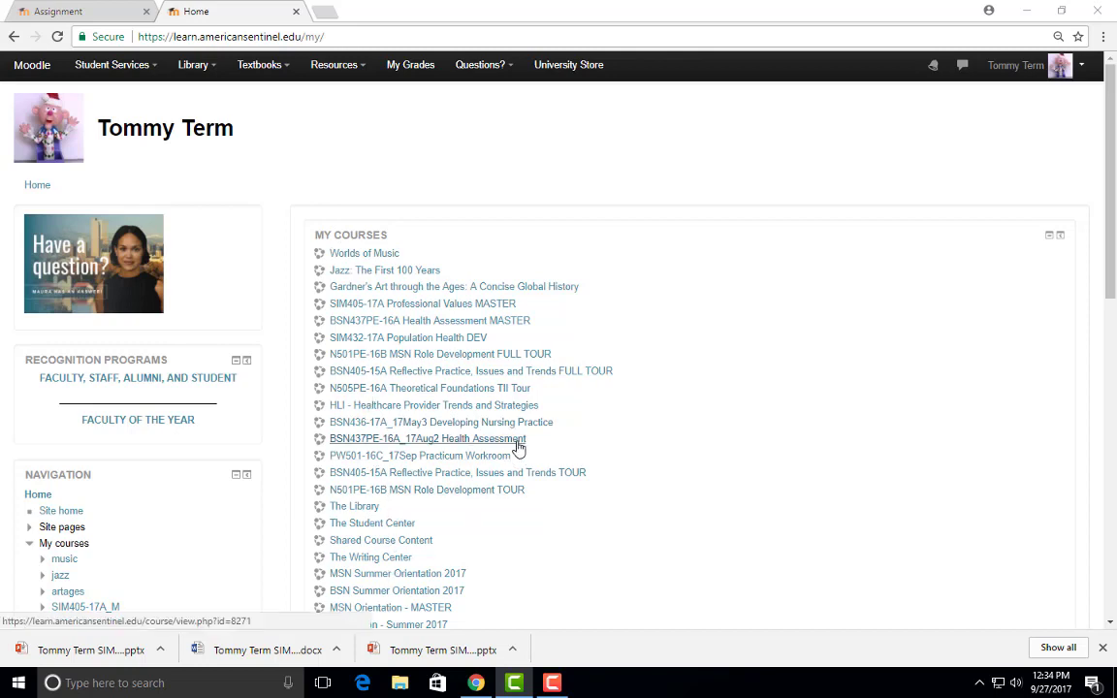
Enter the SIM405-17A Professional Values MASTER course and scroll through Component 3's activity links.
click(422, 305)
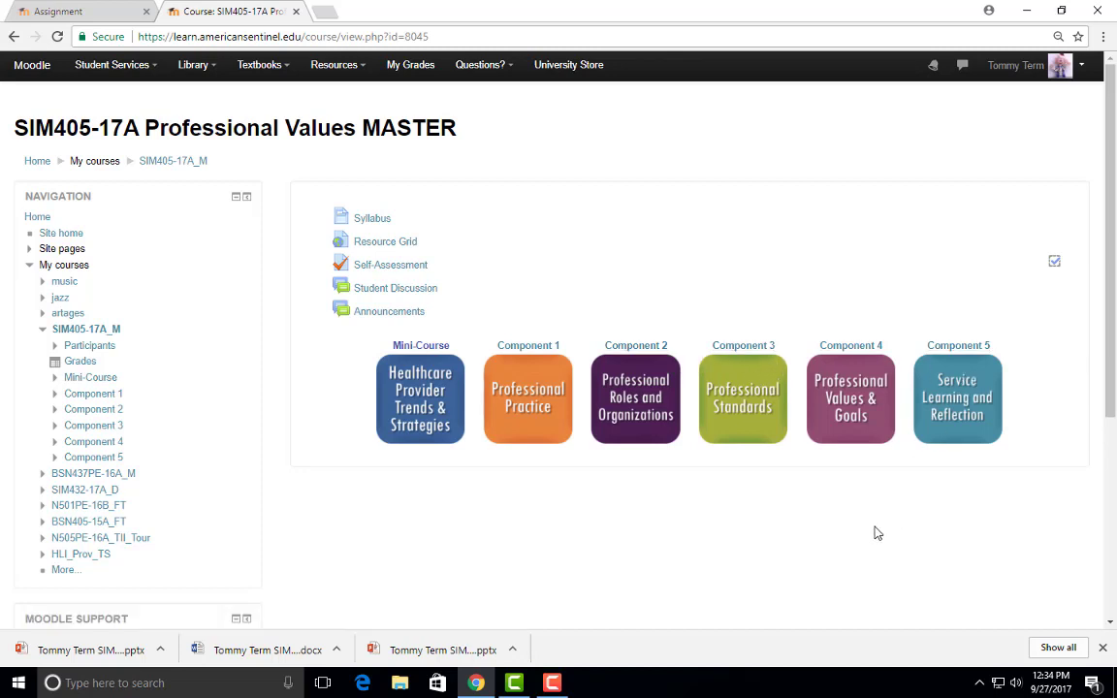
click(740, 351)
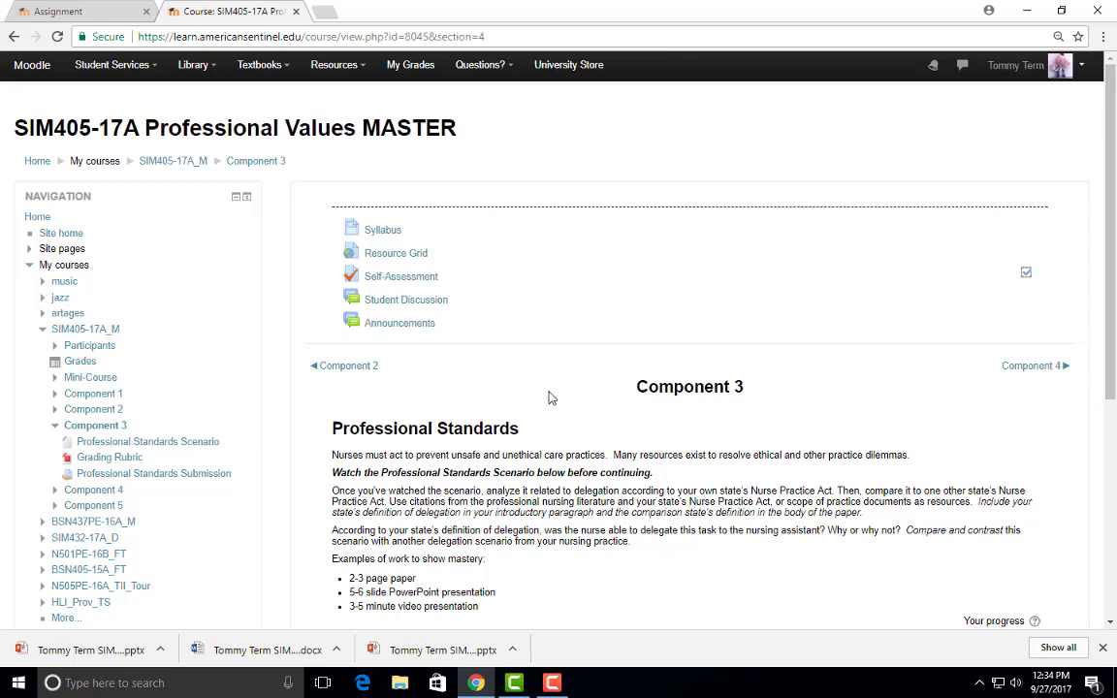
scroll(548, 398, down, 1)
scroll(548, 397, down, 1)
scroll(550, 396, down, 1)
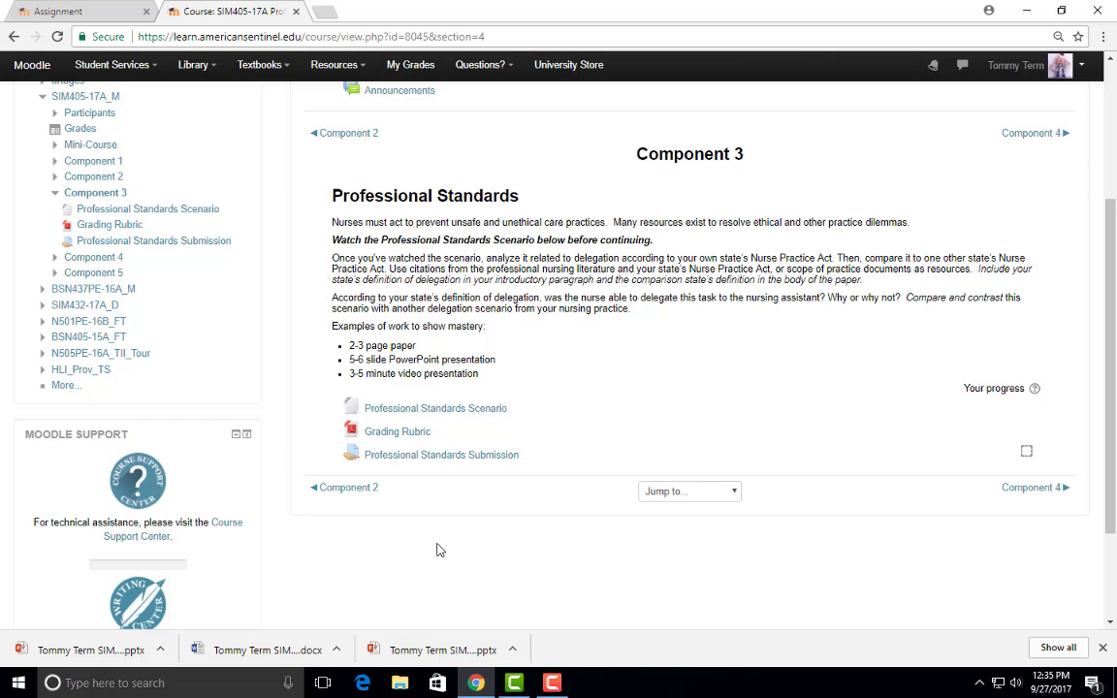
scroll(437, 543, down, 1)
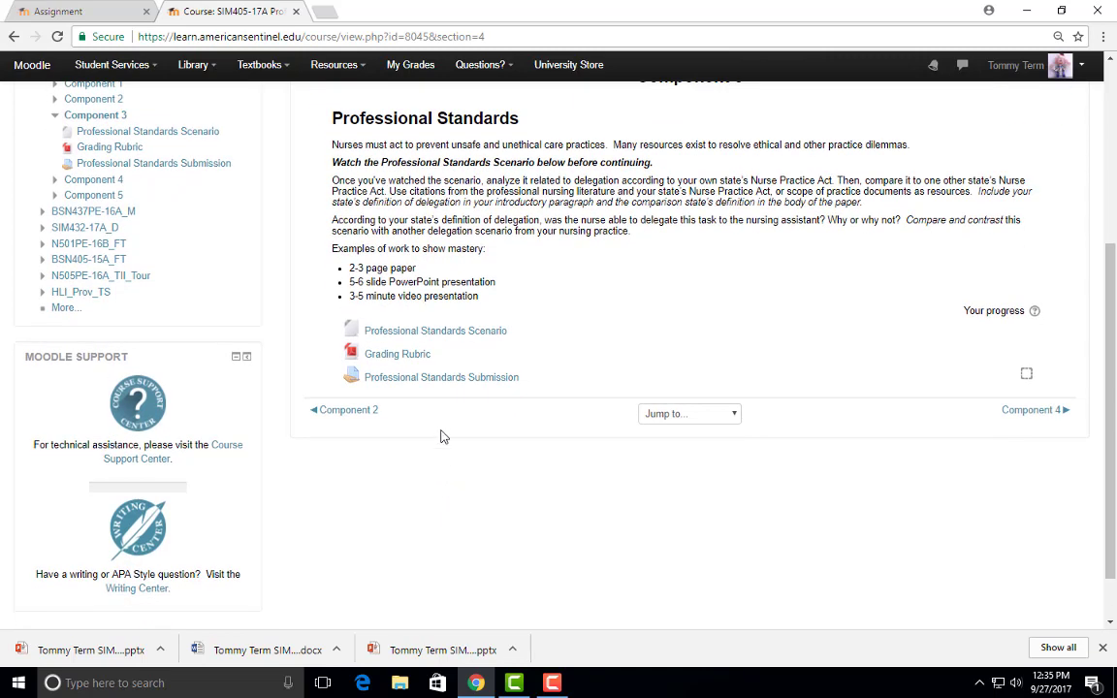
Start a new Professional Standards Submission, showing its empty online text and file areas.
click(437, 380)
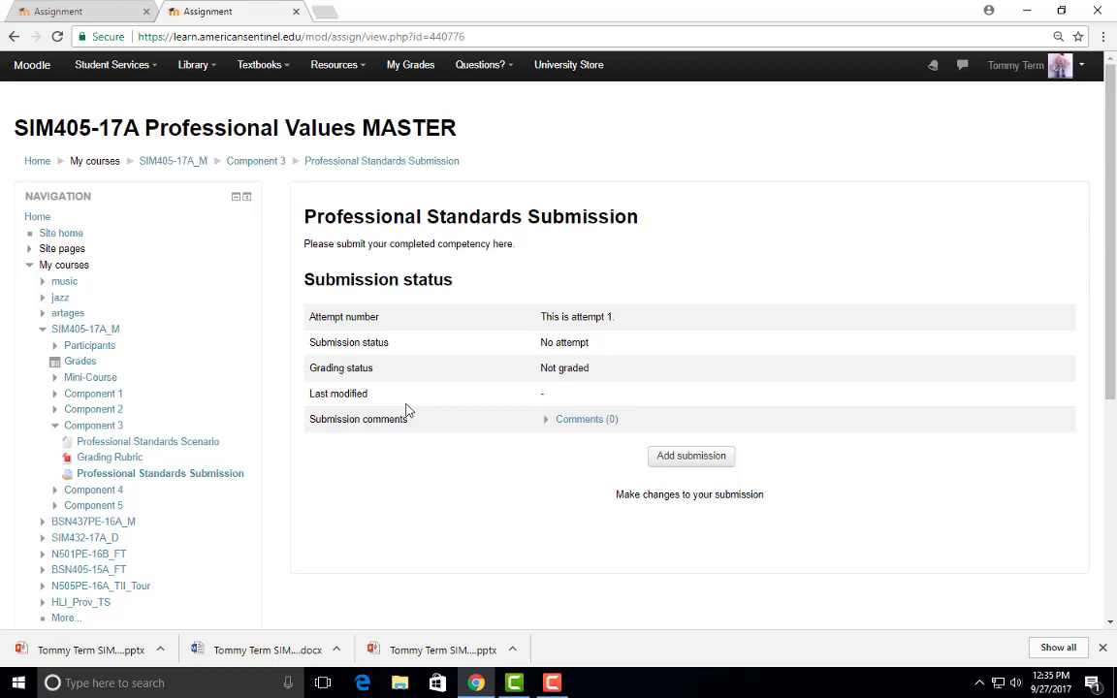
click(693, 457)
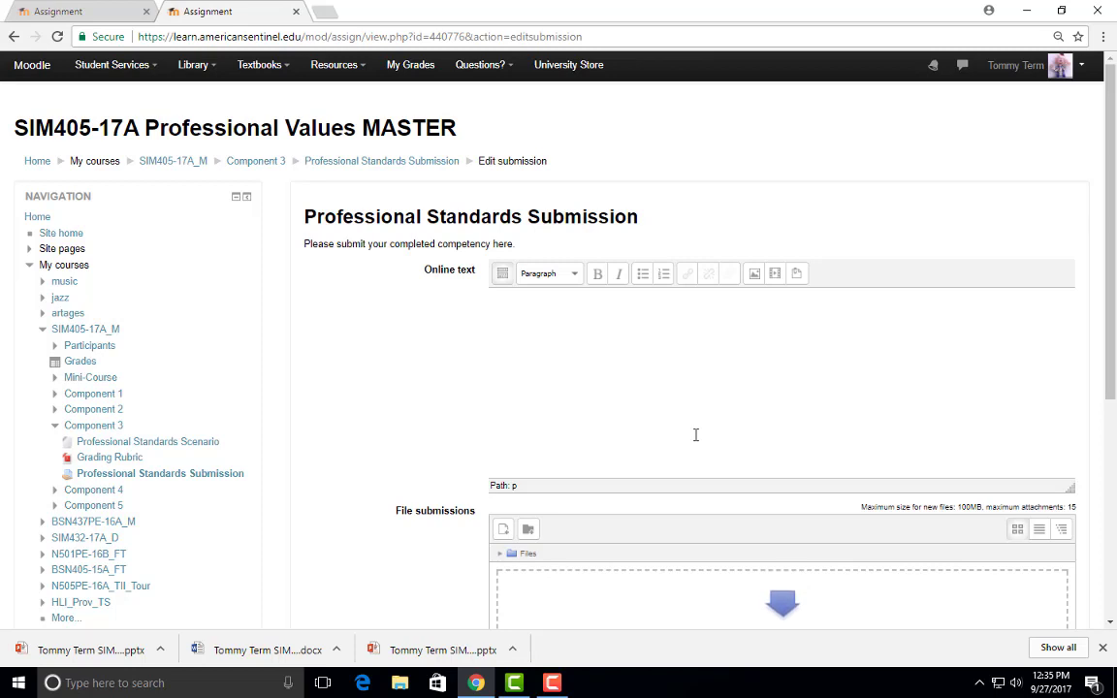
drag(479, 335, 590, 357)
click(579, 354)
scroll(621, 349, down, 1)
scroll(631, 344, down, 1)
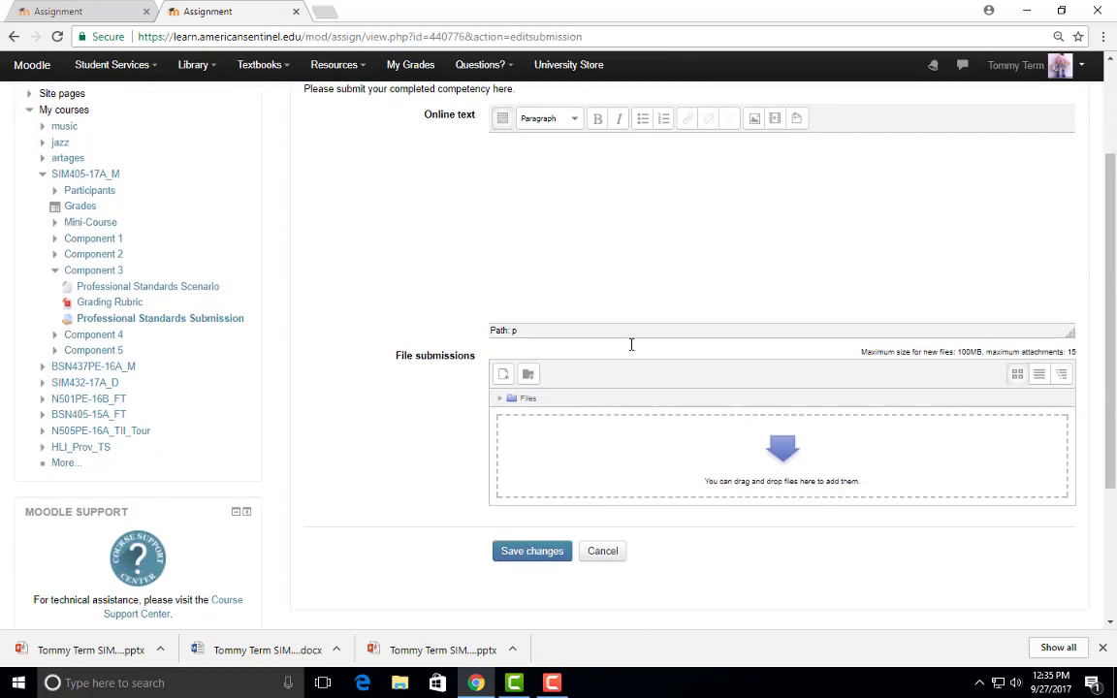
scroll(631, 349, down, 2)
scroll(632, 355, up, 1)
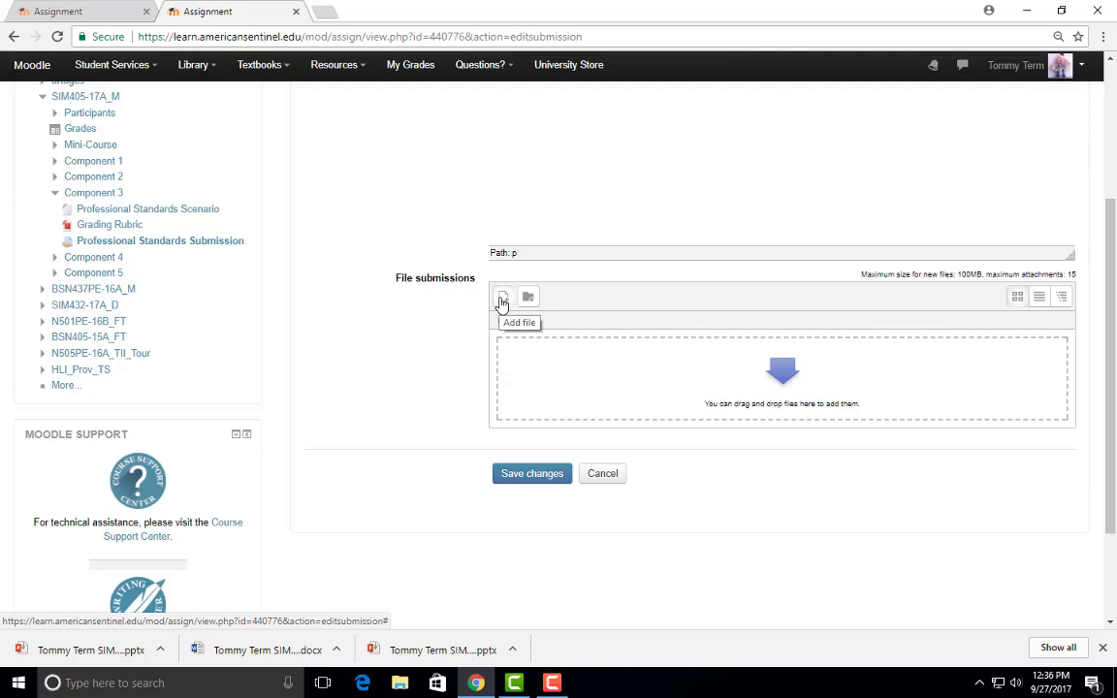
Pick the Component 3 Word assignment document from the Desktop as the upload file.
click(502, 299)
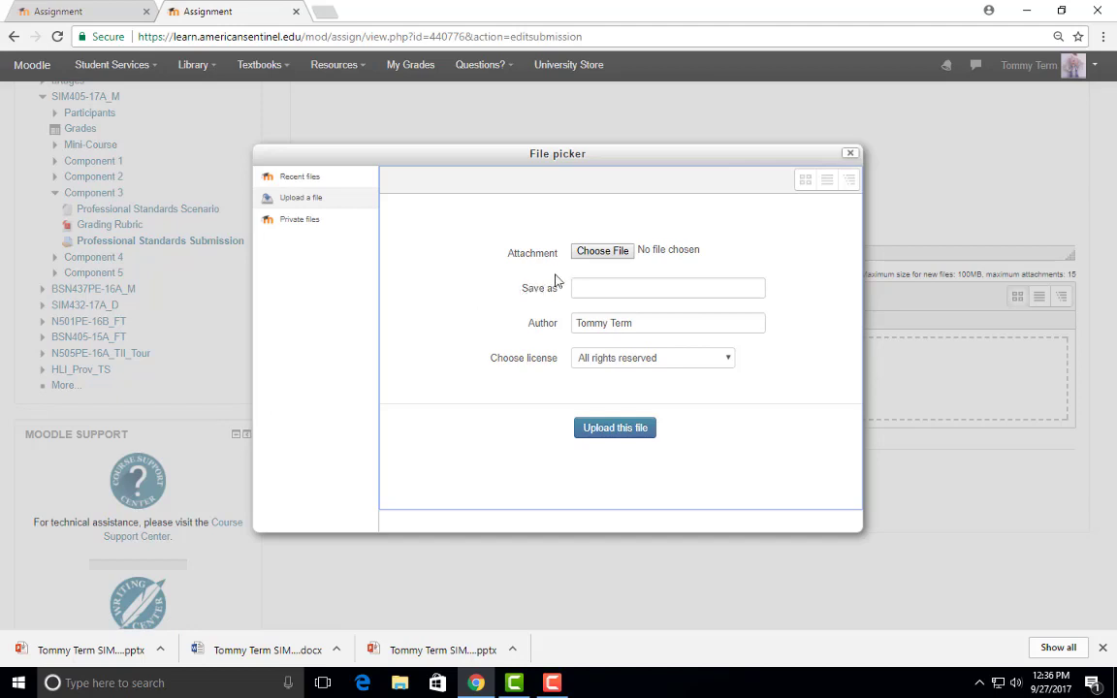
click(604, 251)
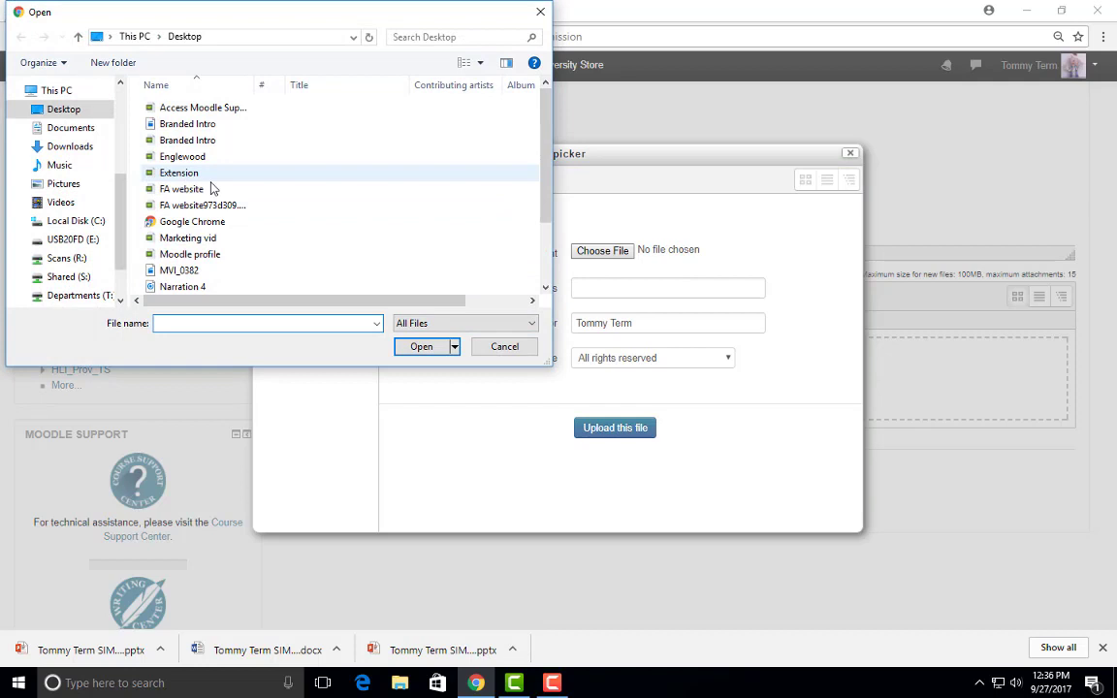
scroll(247, 225, down, 2)
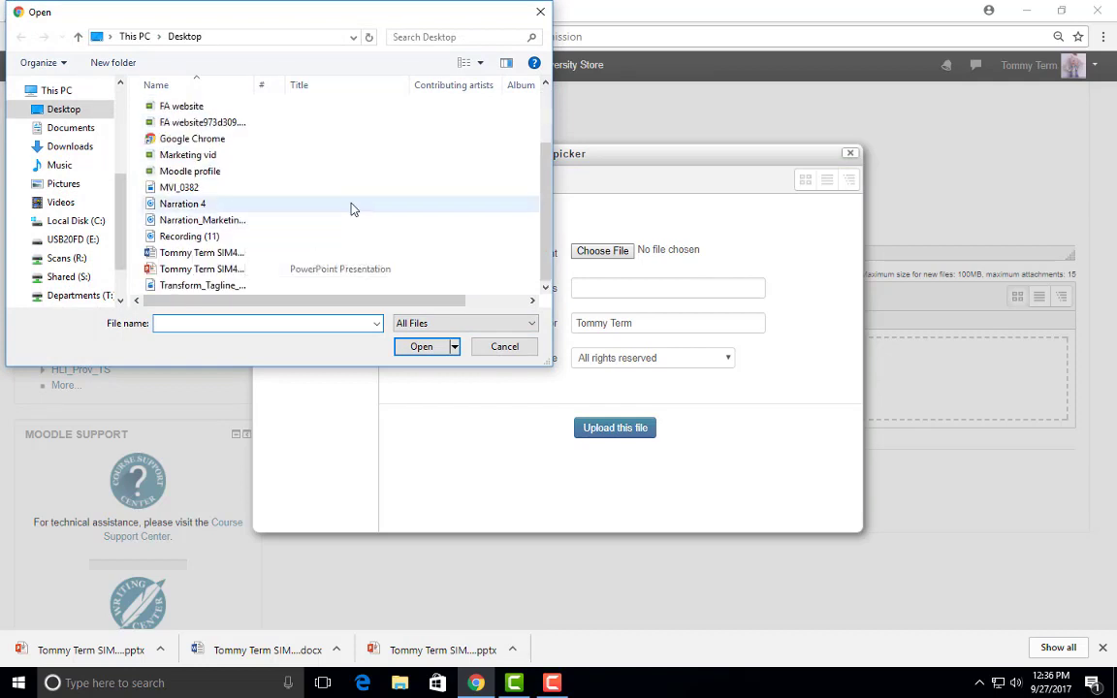
click(230, 256)
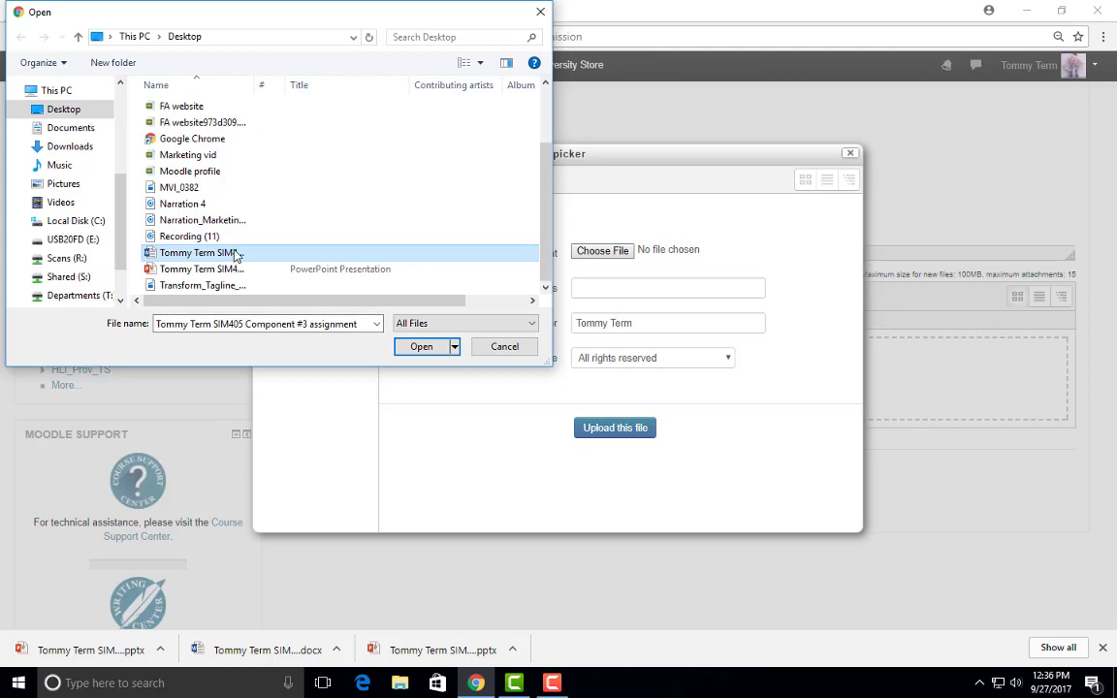
click(423, 347)
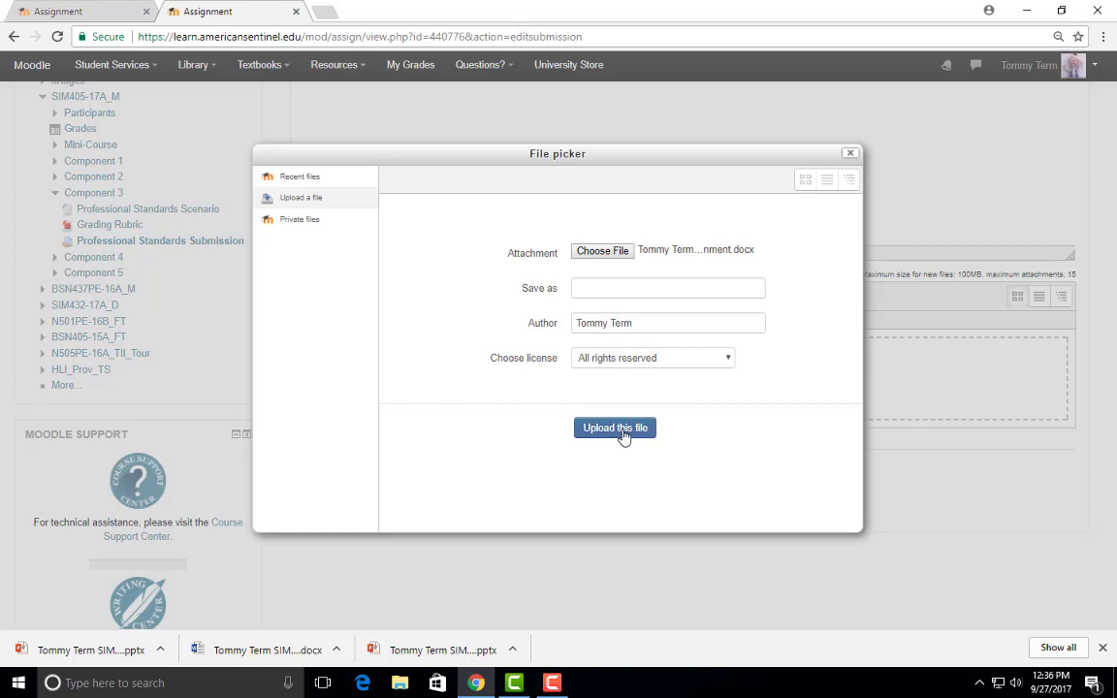
Upload the Word document and save the submission for grading.
click(624, 434)
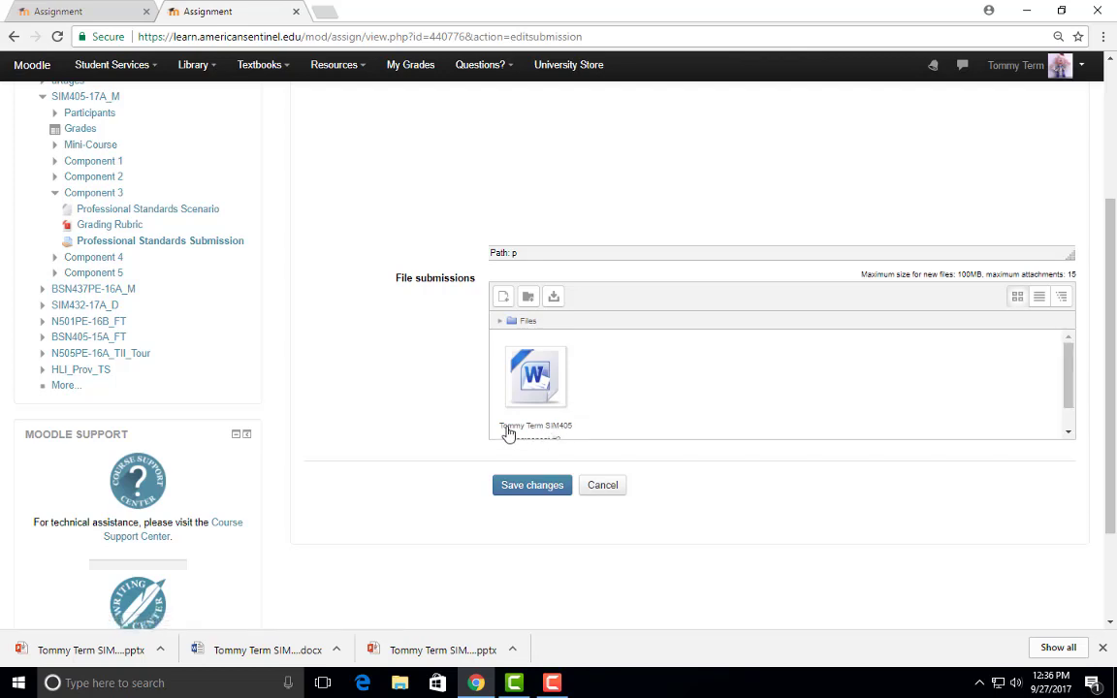
scroll(531, 422, down, 1)
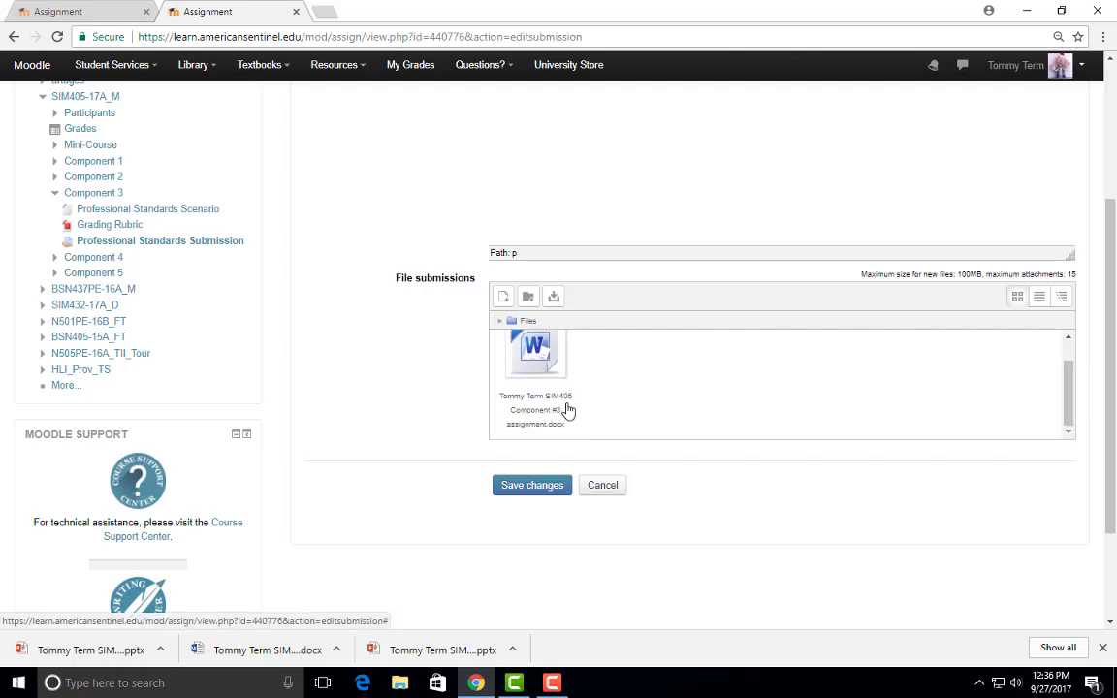
scroll(563, 409, up, 1)
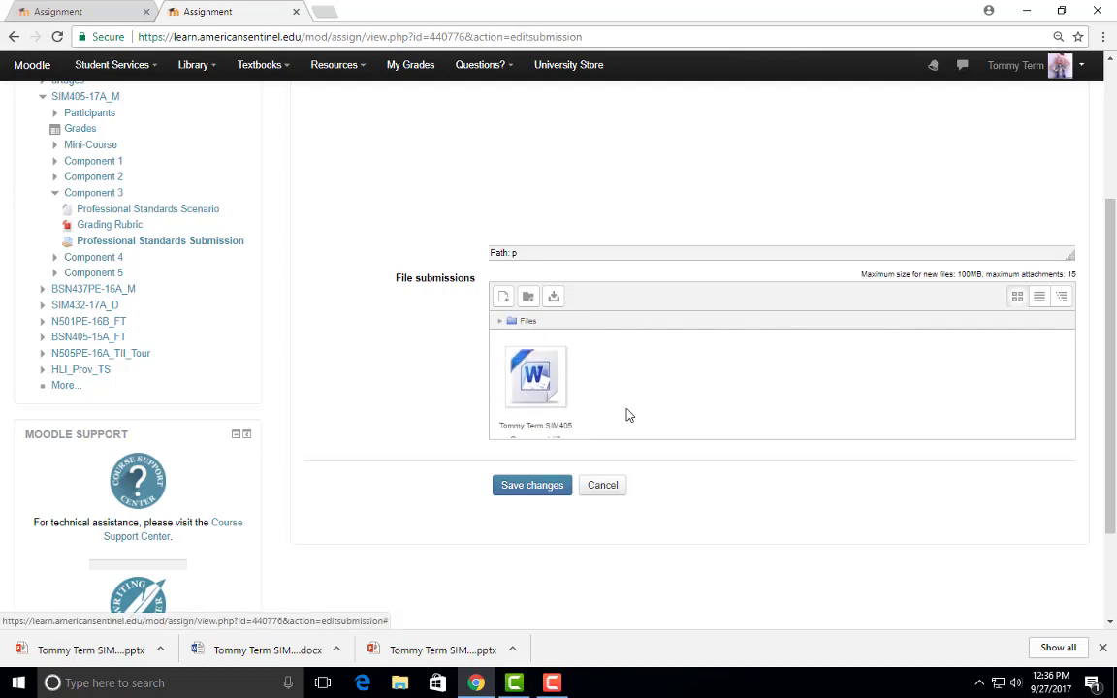
click(536, 486)
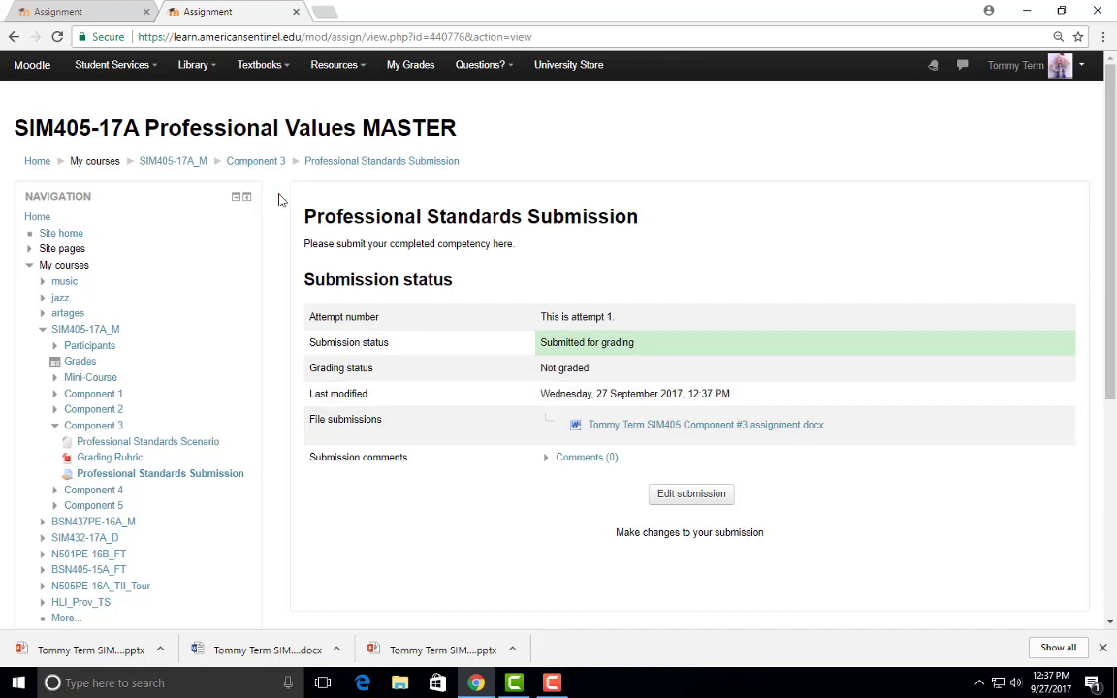
Reopen the submission for editing and delete the uploaded Word file.
click(676, 497)
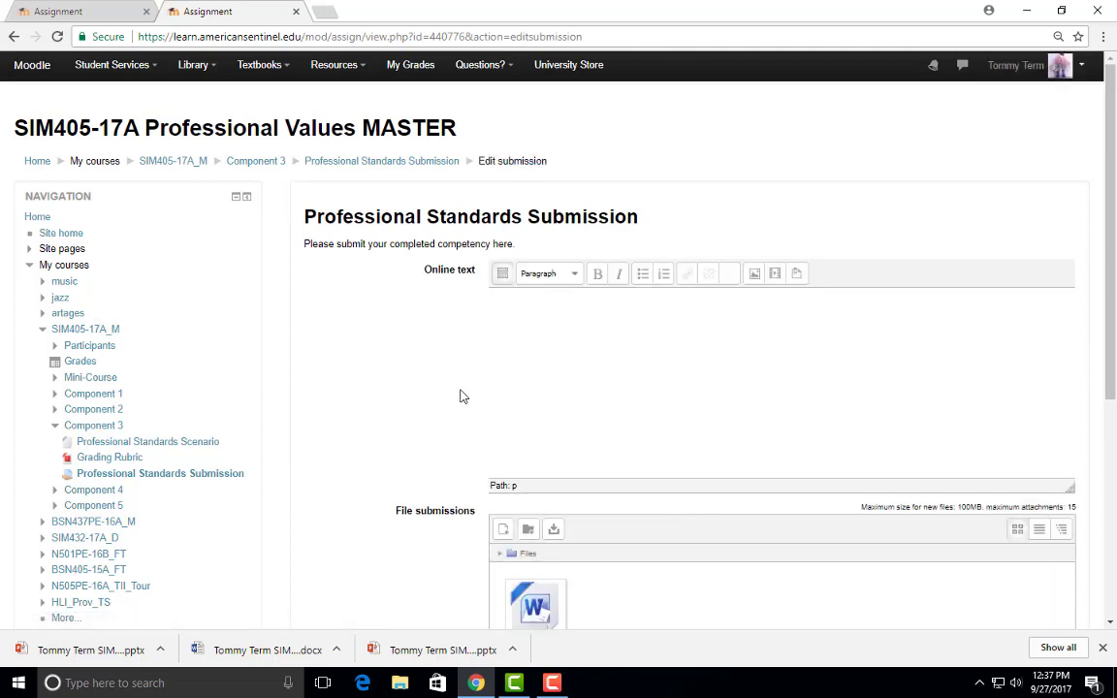
scroll(458, 393, down, 2)
scroll(462, 395, down, 1)
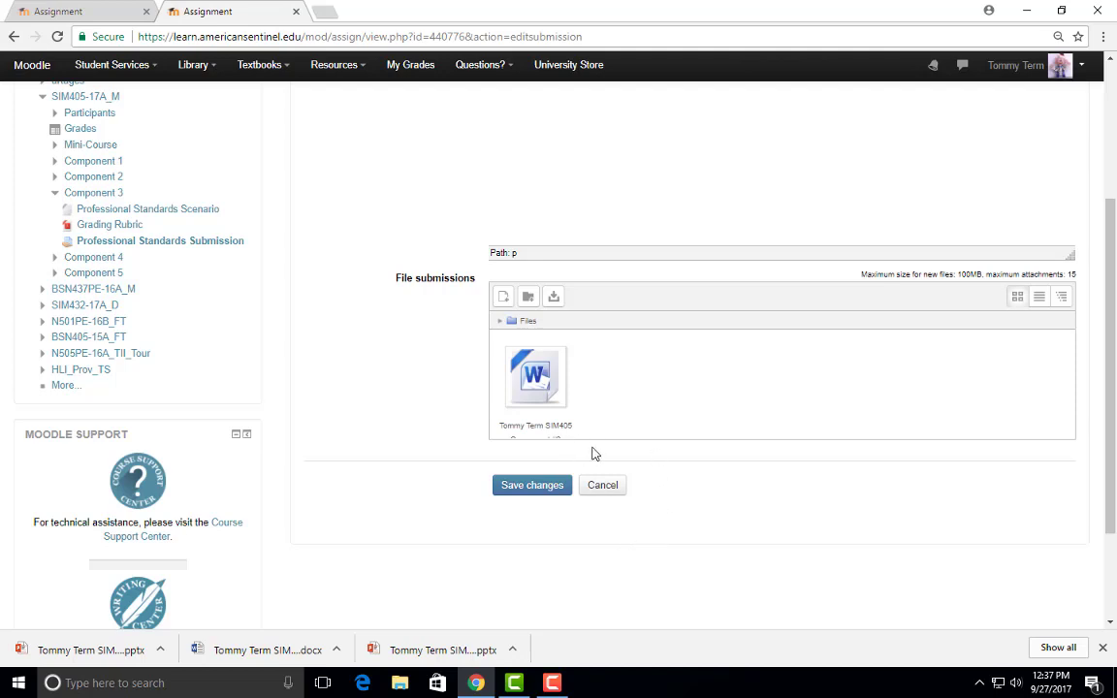
scroll(593, 452, down, 1)
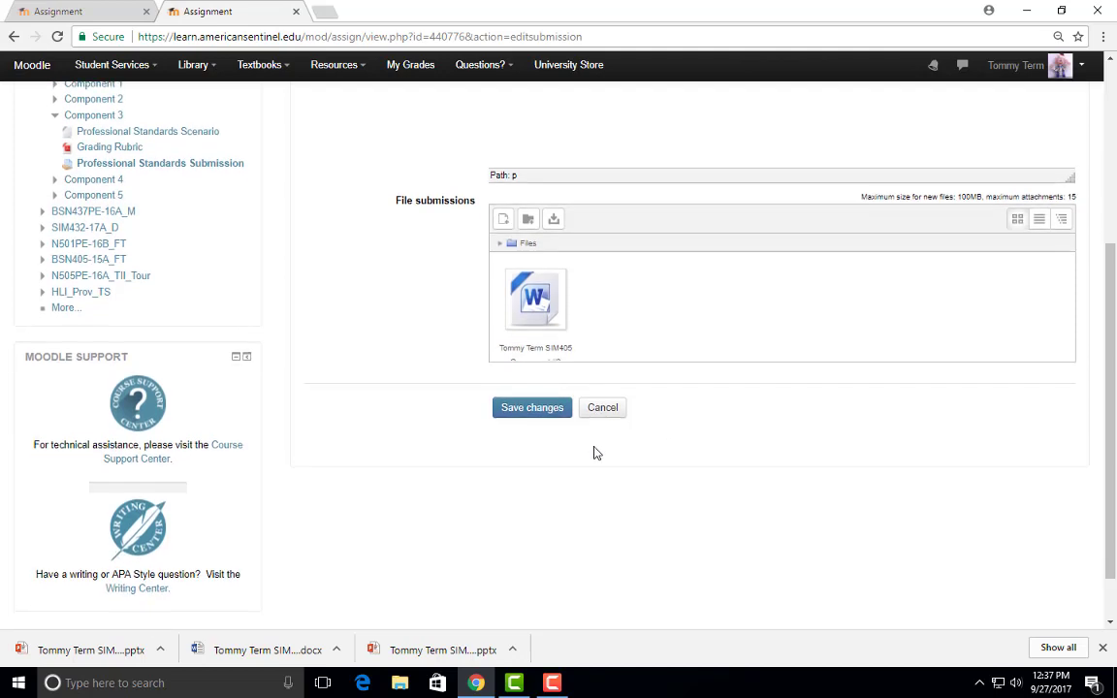
click(541, 308)
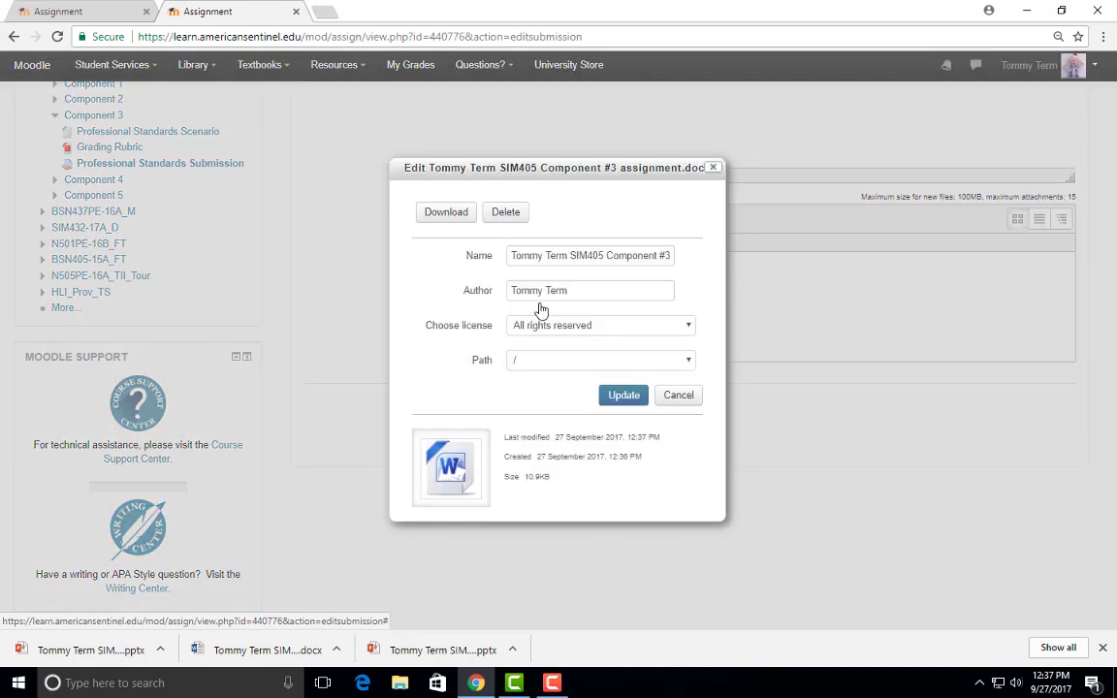
click(505, 211)
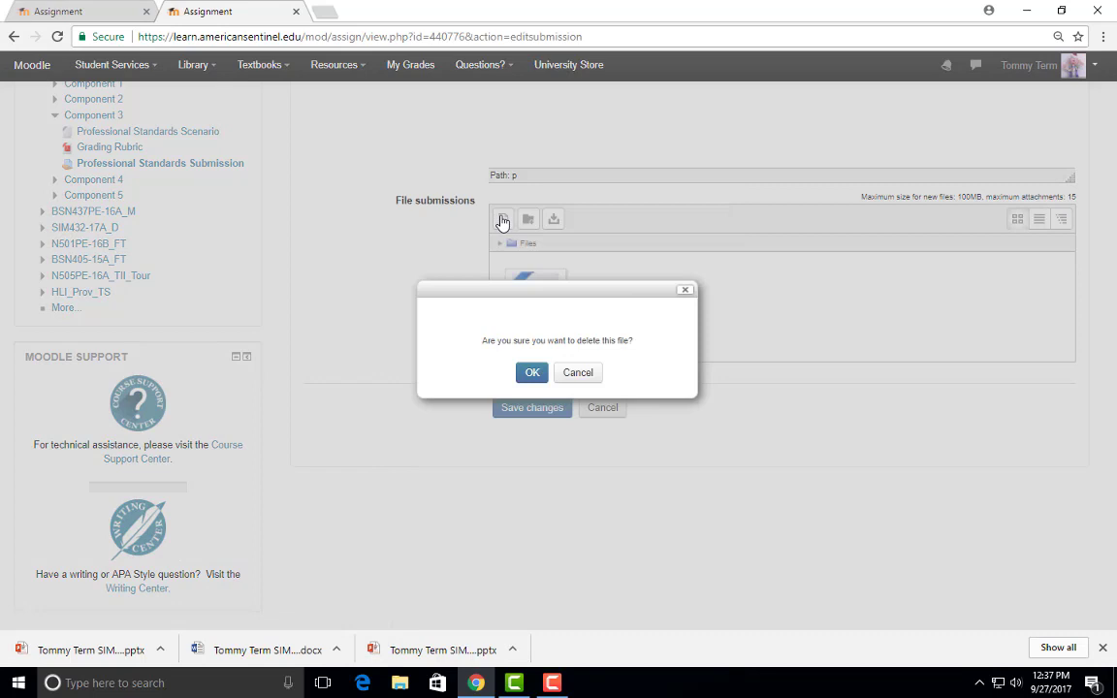
click(532, 373)
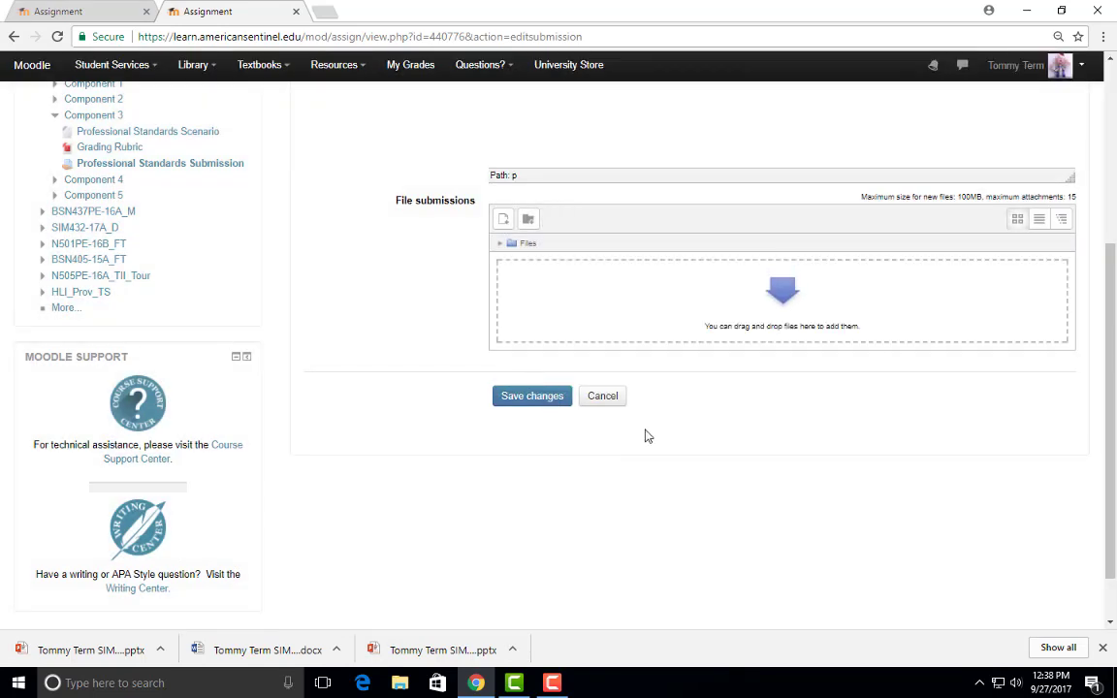
scroll(772, 488, up, 1)
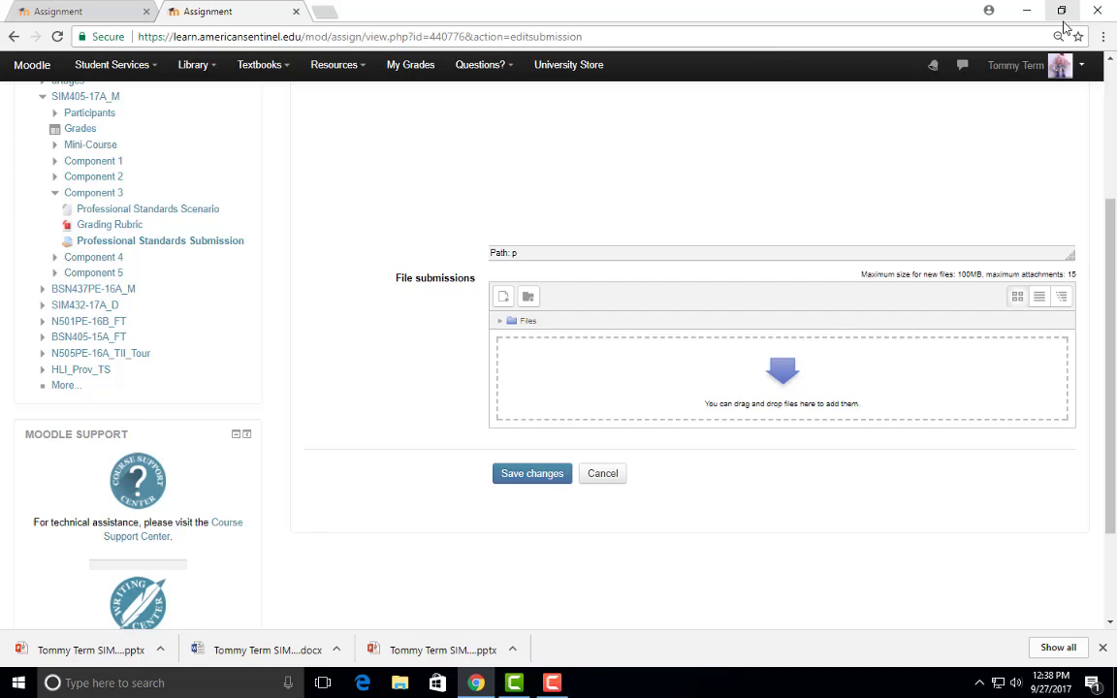
Drag the Component 3 PowerPoint file from the desktop into the submission's file area.
click(1063, 18)
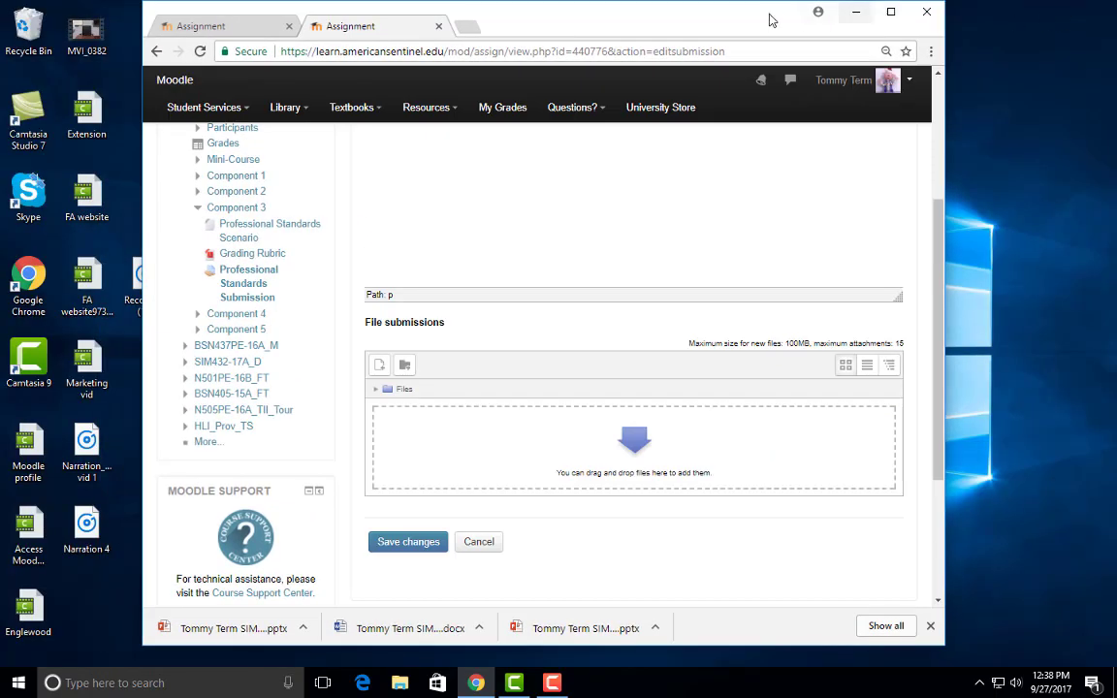
drag(748, 18, 922, 20)
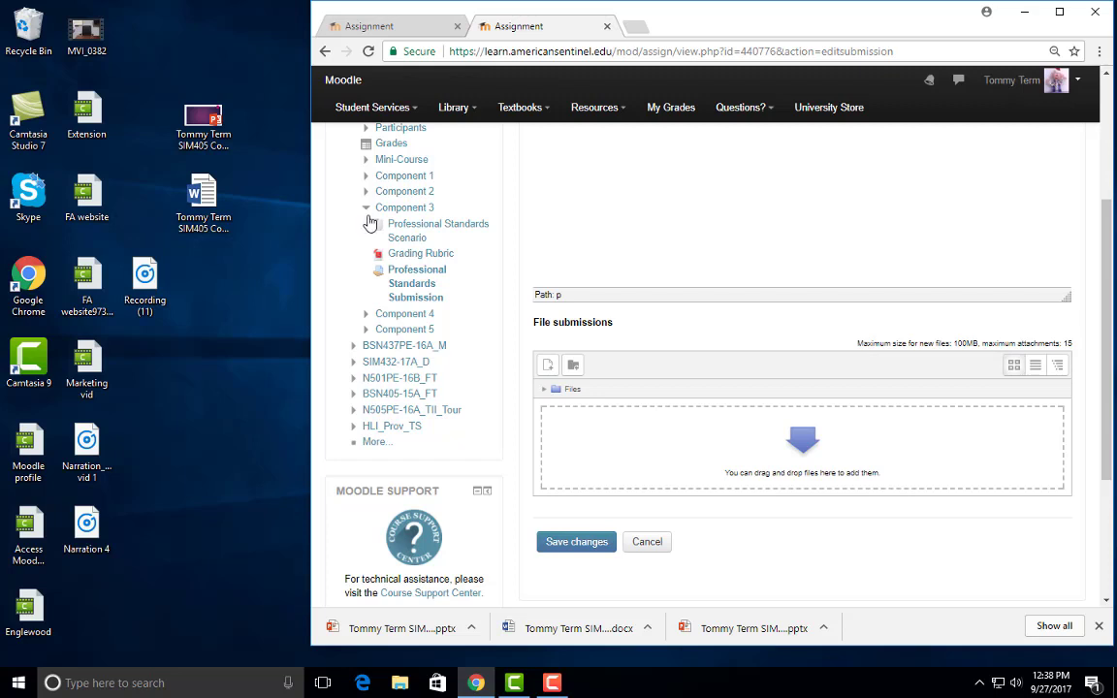
drag(210, 145, 806, 467)
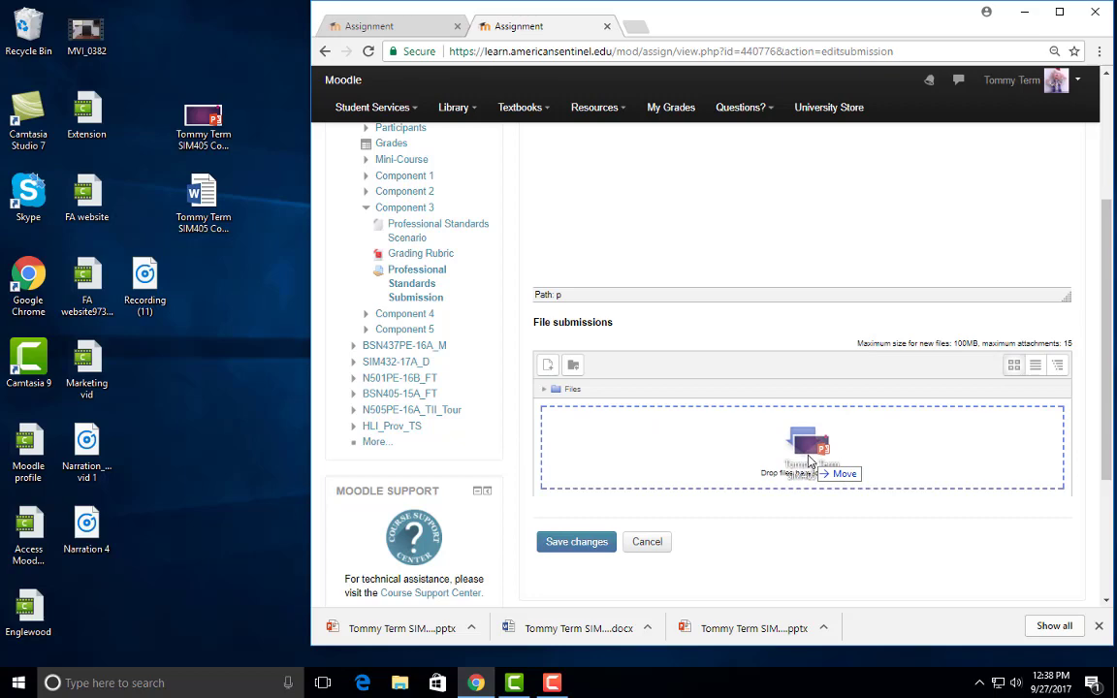
drag(806, 466, 805, 463)
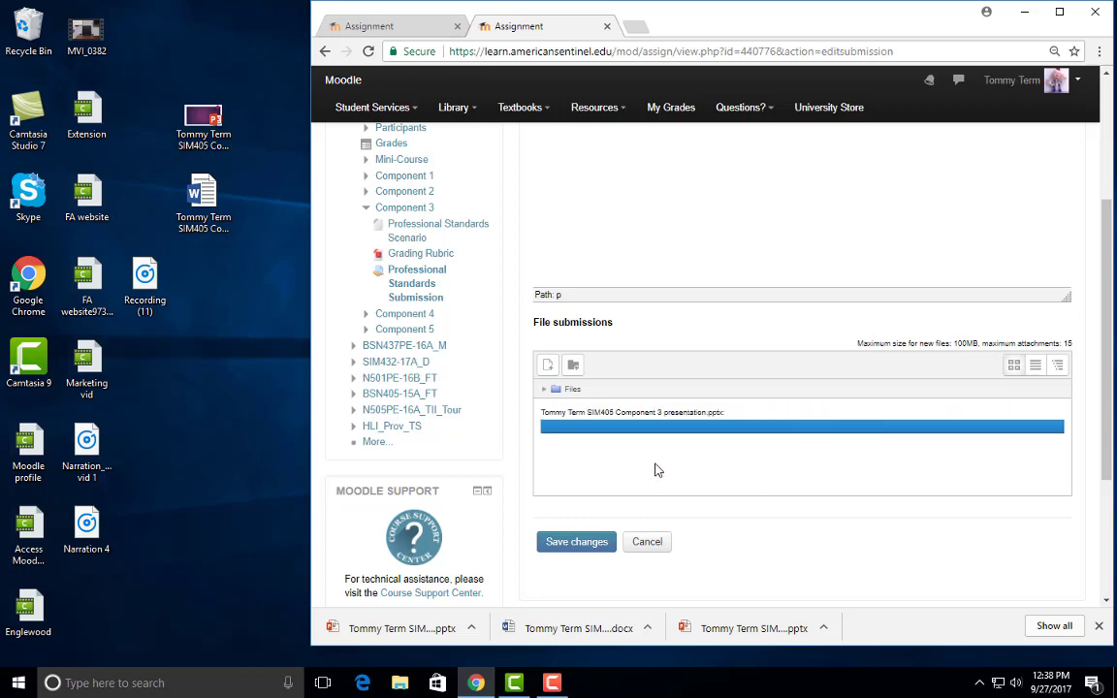
Maximize the browser and save the submission with the PowerPoint file.
click(1060, 12)
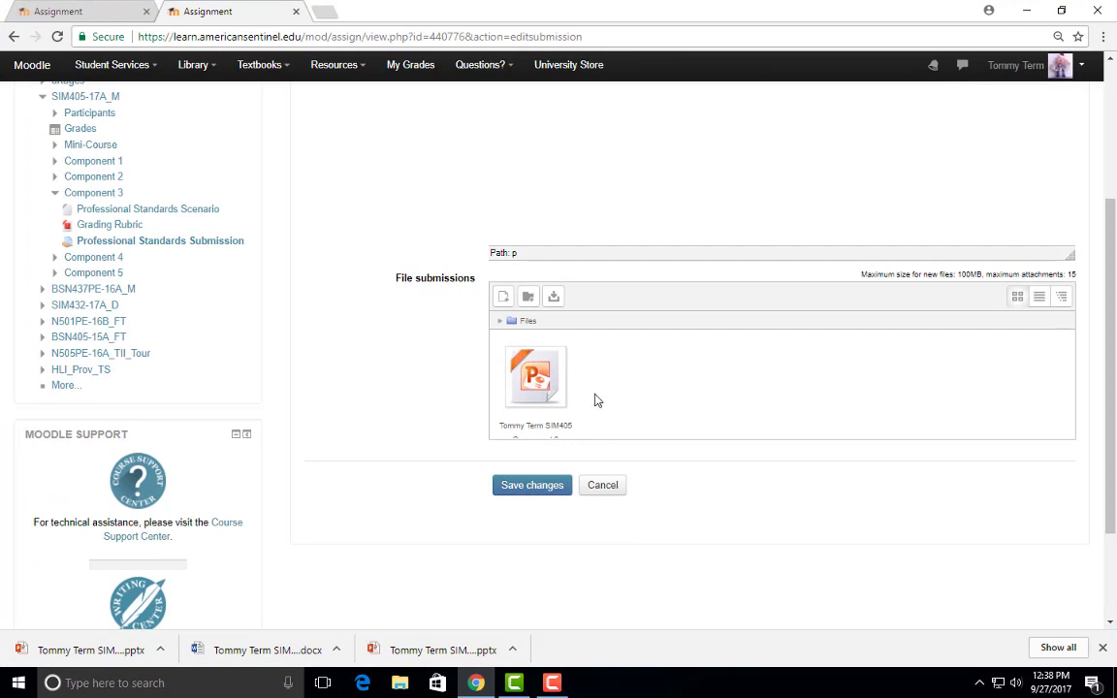
scroll(597, 400, down, 1)
click(521, 414)
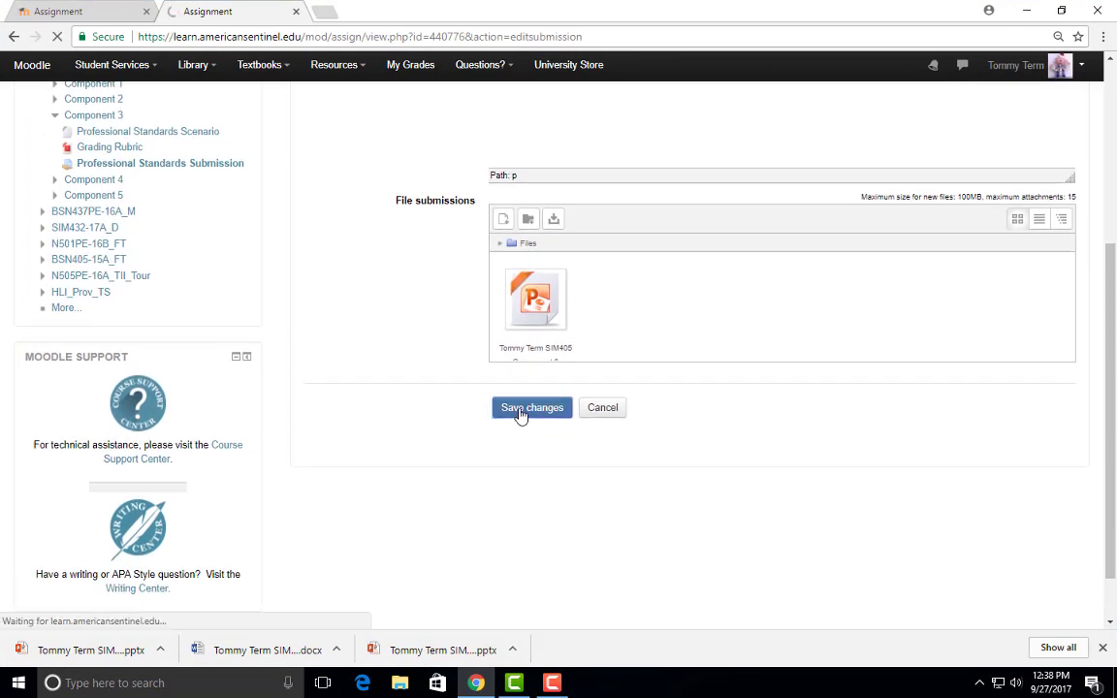